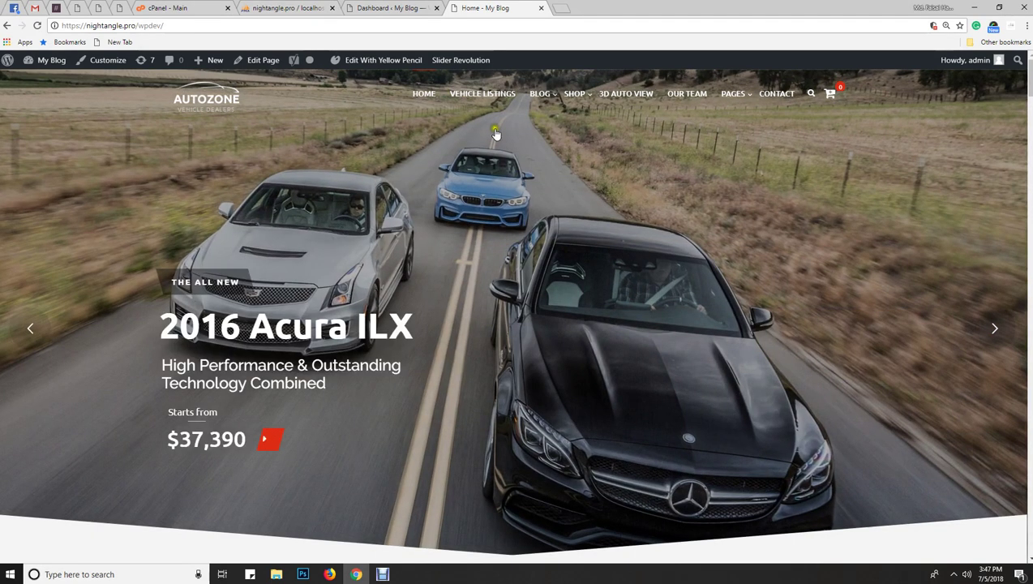
- Check the WordPress admin dashboard tab, then return to the AutoZone homepage tab
{"action": "left_click", "coordinate": [412, 7]}
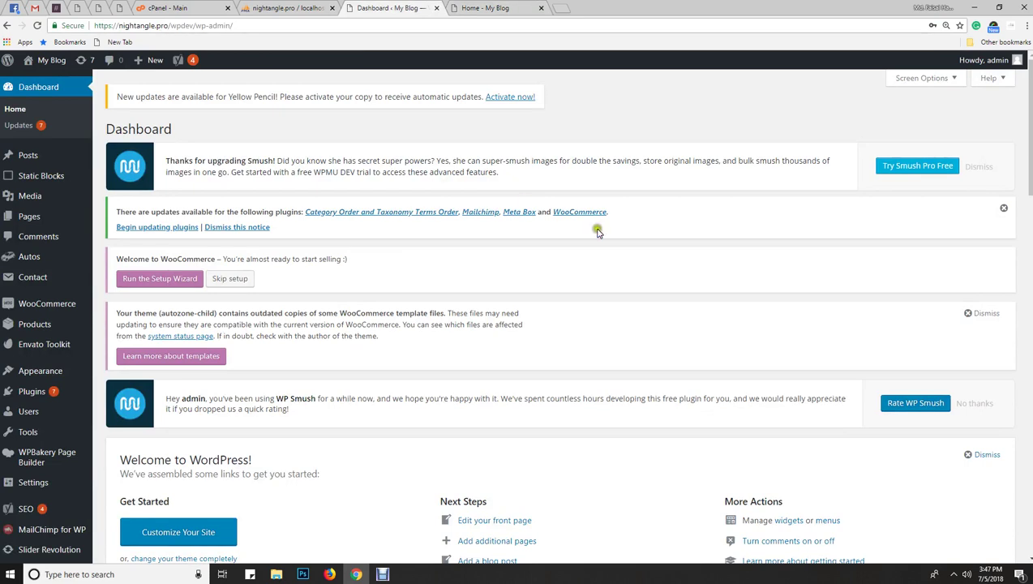
{"action": "mouse_move", "coordinate": [972, 63]}
{"action": "left_click", "coordinate": [485, 7]}
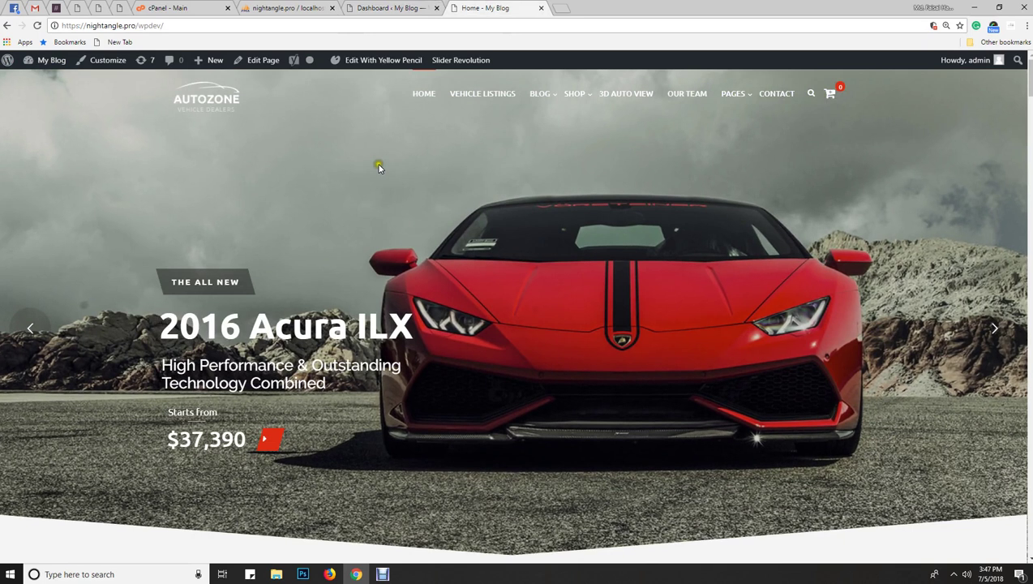
- Move from cPanel to the open phpMyAdmin tab showing the wpor_options table
{"action": "left_click", "coordinate": [170, 9]}
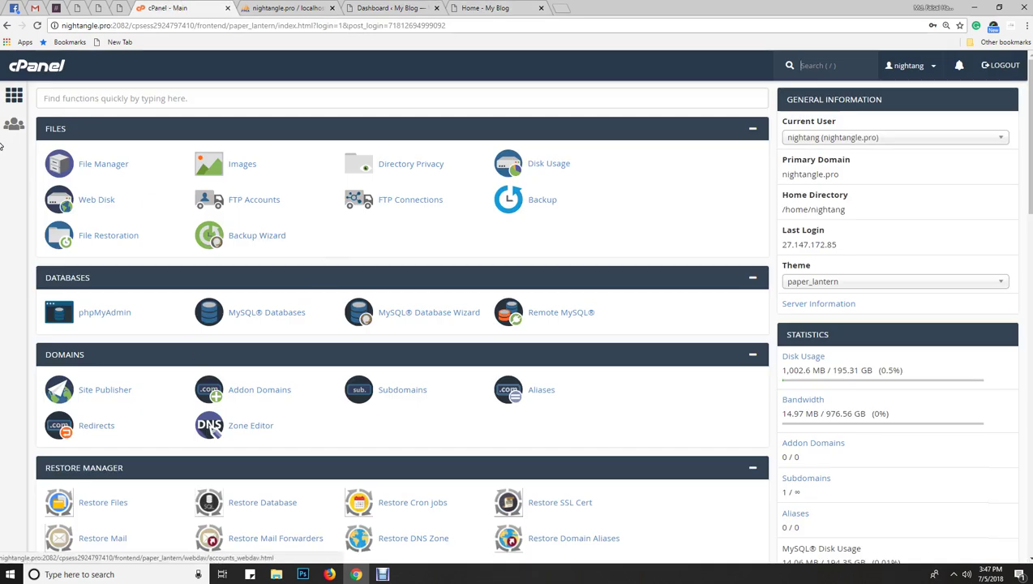
{"action": "left_click", "coordinate": [483, 8]}
{"action": "left_click", "coordinate": [172, 8]}
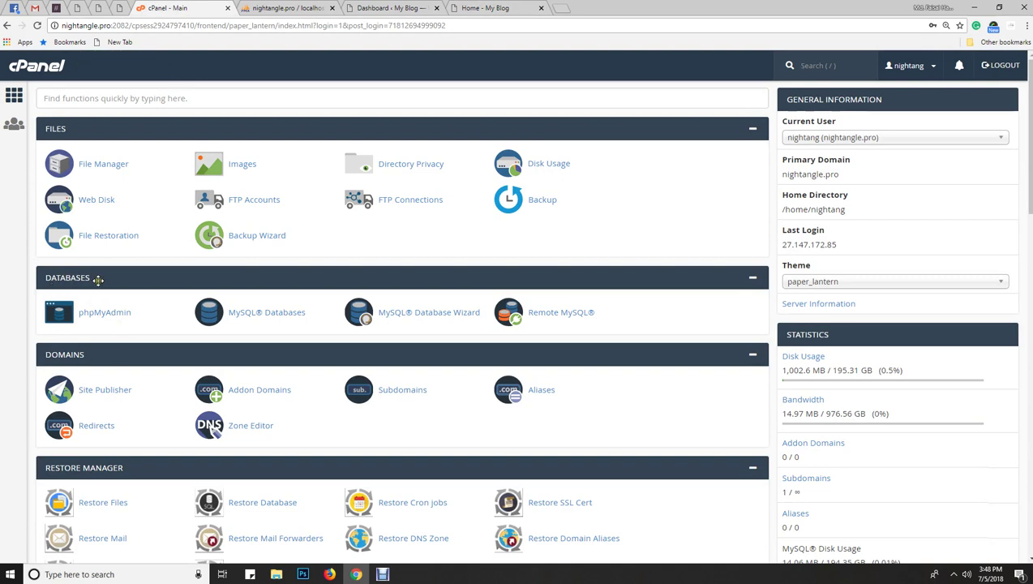
{"action": "left_click", "coordinate": [253, 8]}
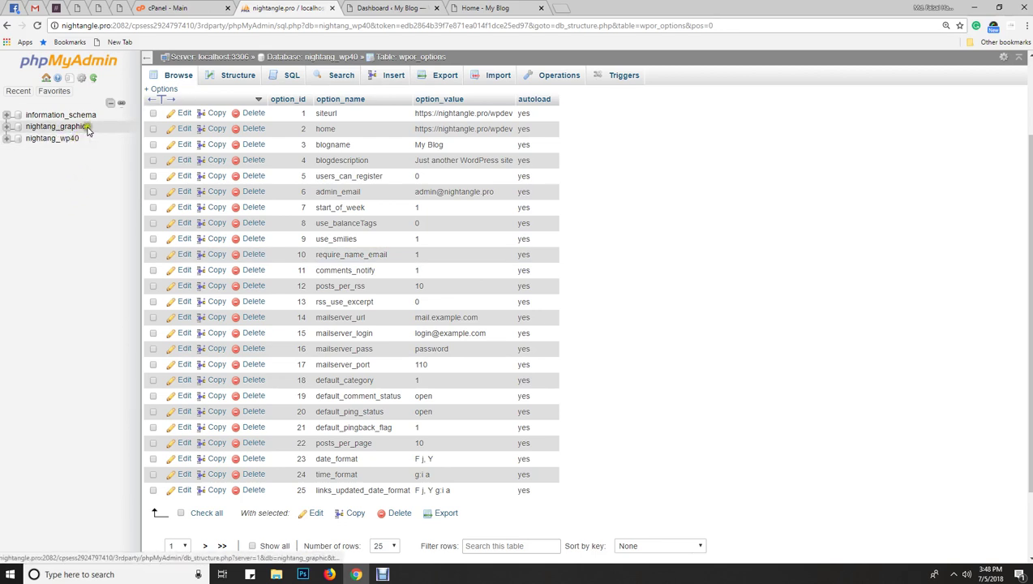
{"action": "left_click", "coordinate": [486, 8]}
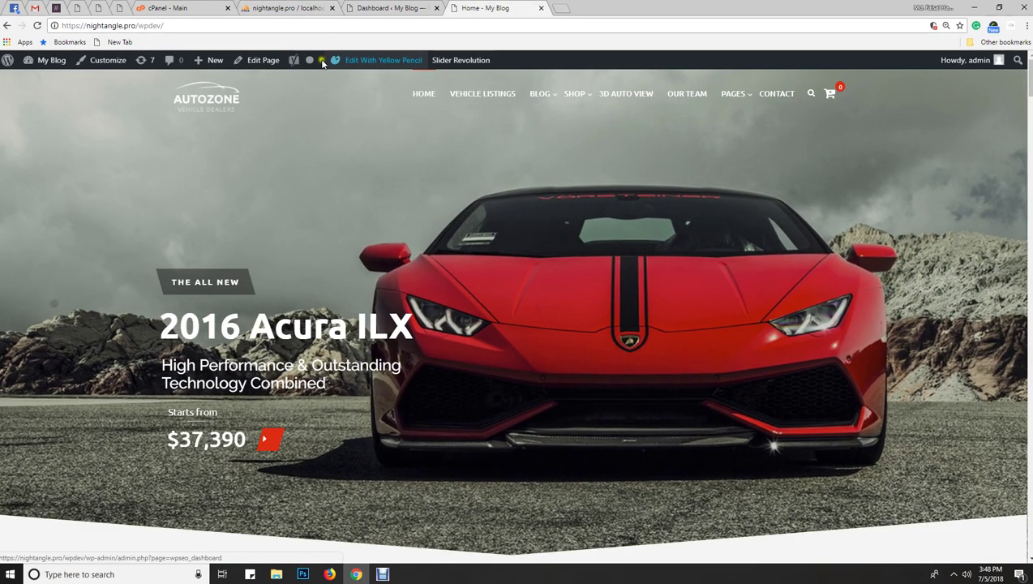
{"action": "left_click", "coordinate": [289, 6]}
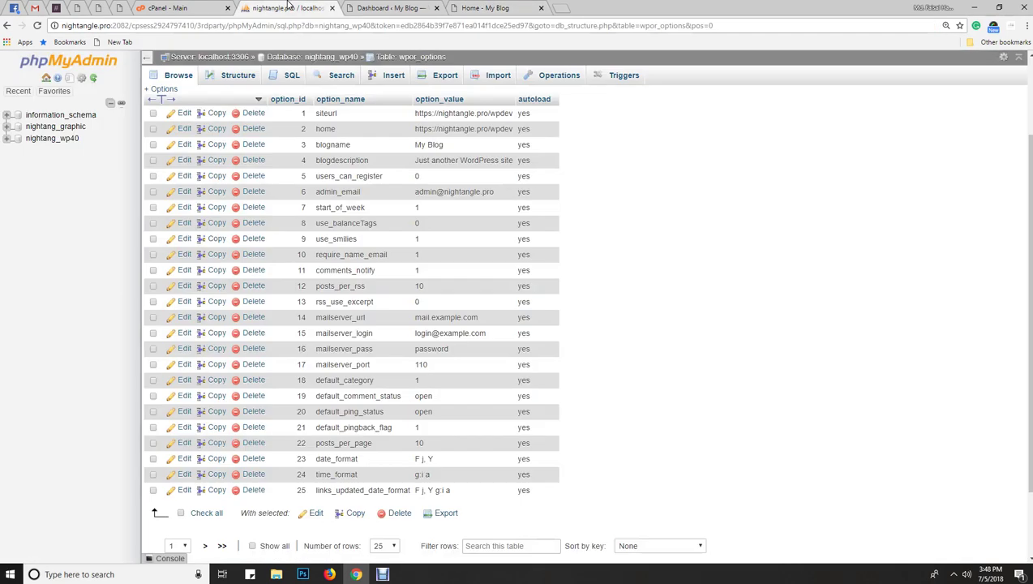
- Open the nightang_wp40 database and scroll its table list down to wpor_users
{"action": "left_click", "coordinate": [65, 139]}
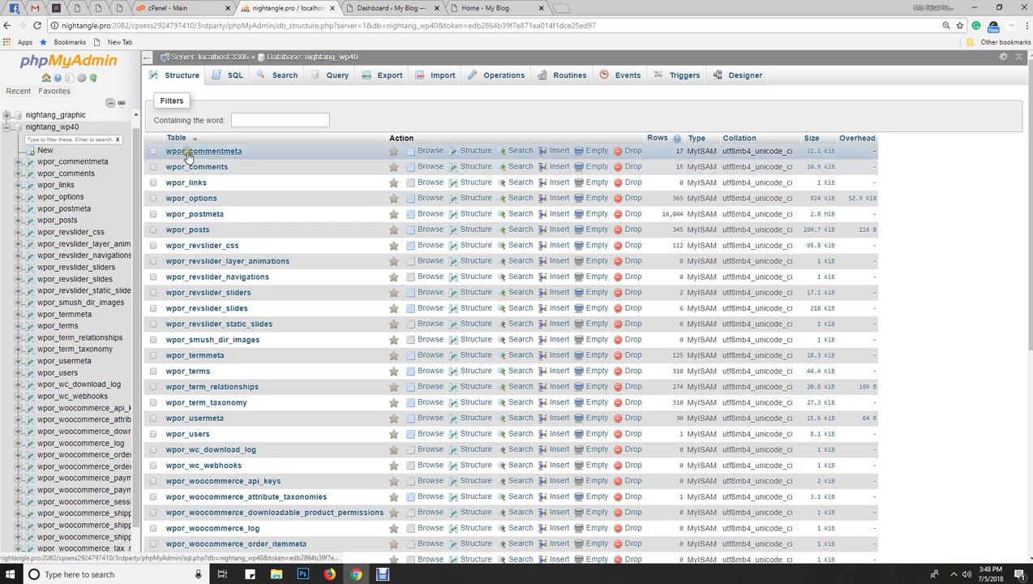
{"action": "scroll", "coordinate": [185, 212], "scroll_direction": "down", "scroll_amount": 2}
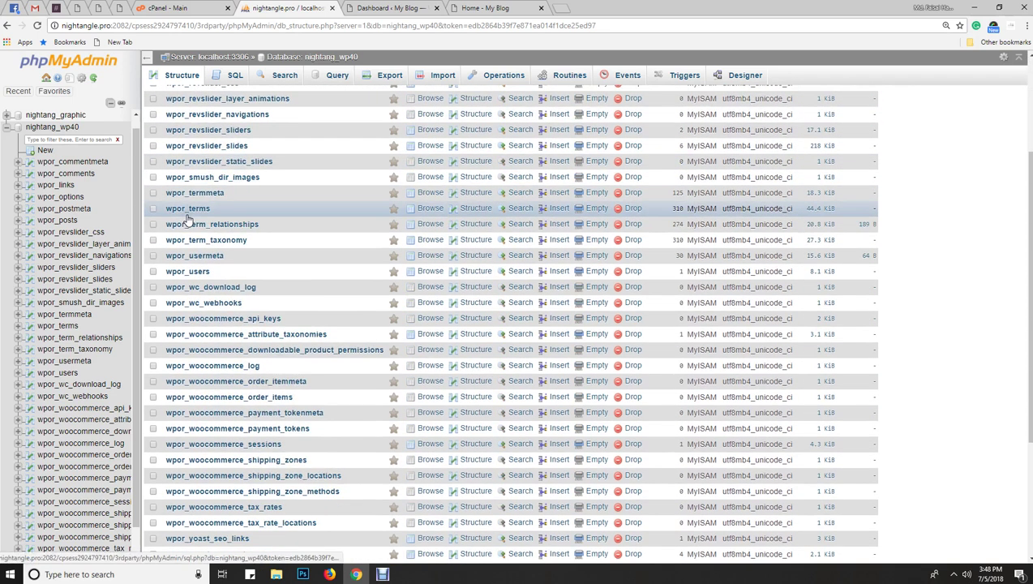
{"action": "scroll", "coordinate": [188, 218], "scroll_direction": "down", "scroll_amount": 1}
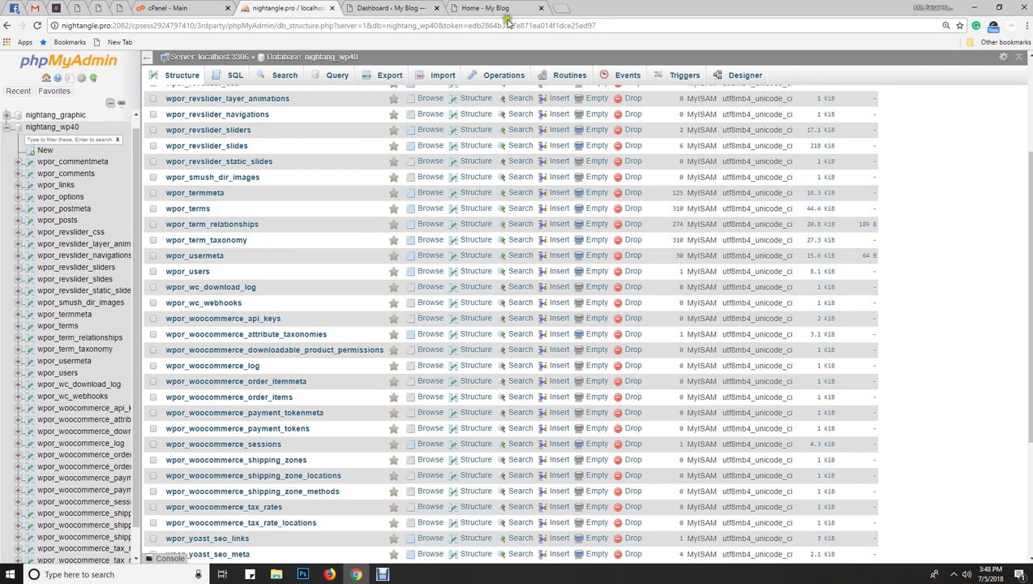
{"action": "left_click", "coordinate": [504, 9]}
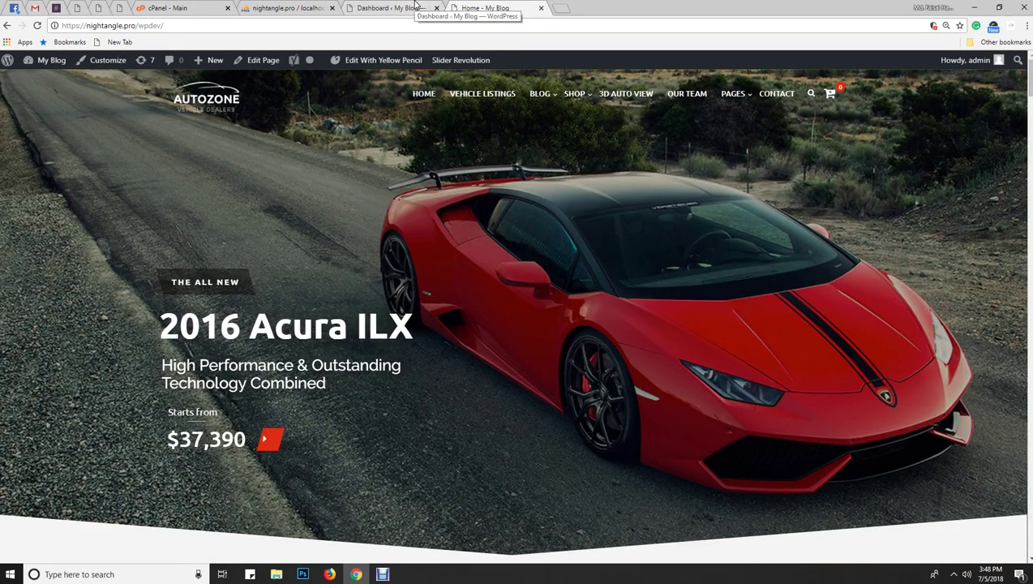
{"action": "left_click", "coordinate": [414, 7]}
{"action": "left_click", "coordinate": [296, 6]}
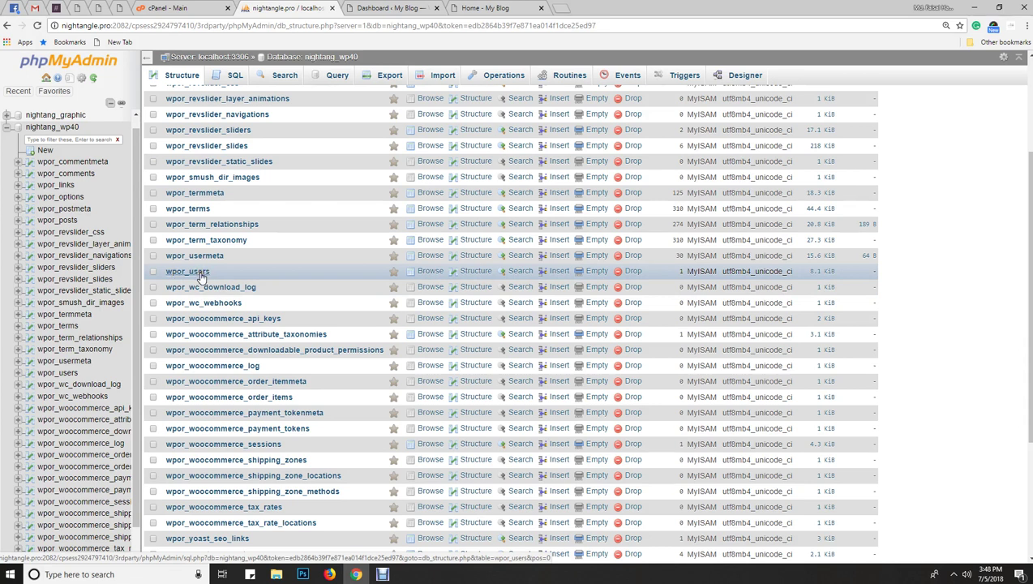
- Browse the wpor_users table and highlight the admin's user_login and user_pass values
{"action": "left_click", "coordinate": [199, 274]}
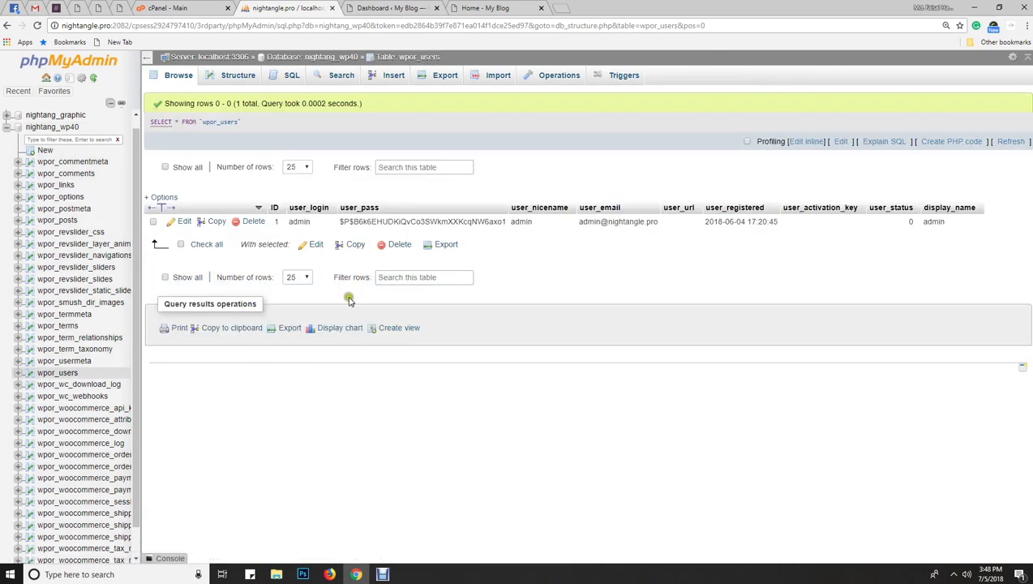
{"action": "double_click", "coordinate": [300, 221]}
{"action": "left_click", "coordinate": [387, 7]}
{"action": "left_click", "coordinate": [290, 11]}
{"action": "left_click_drag", "start_coordinate": [339, 221], "coordinate": [504, 223]}
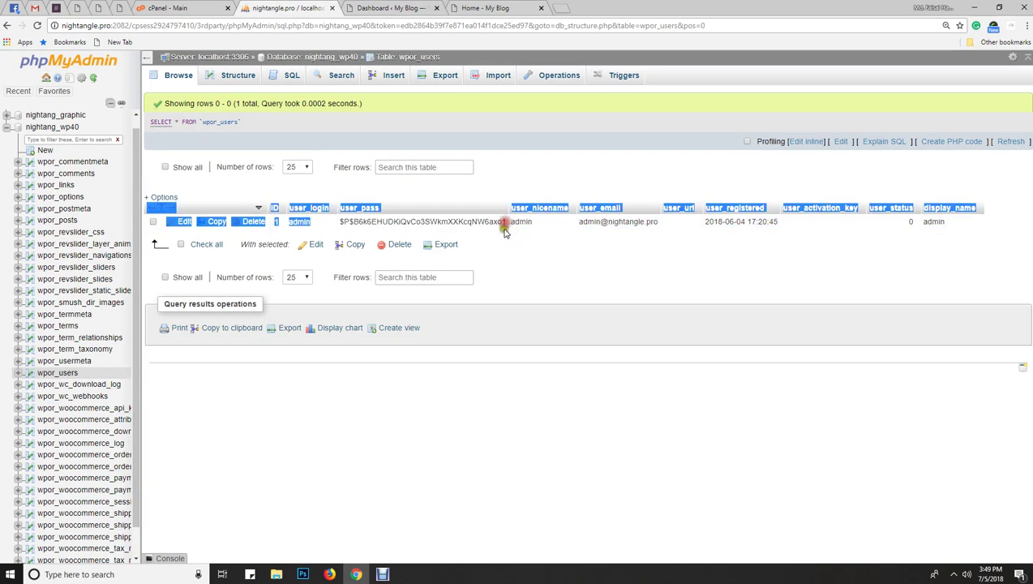
{"action": "left_click", "coordinate": [510, 403]}
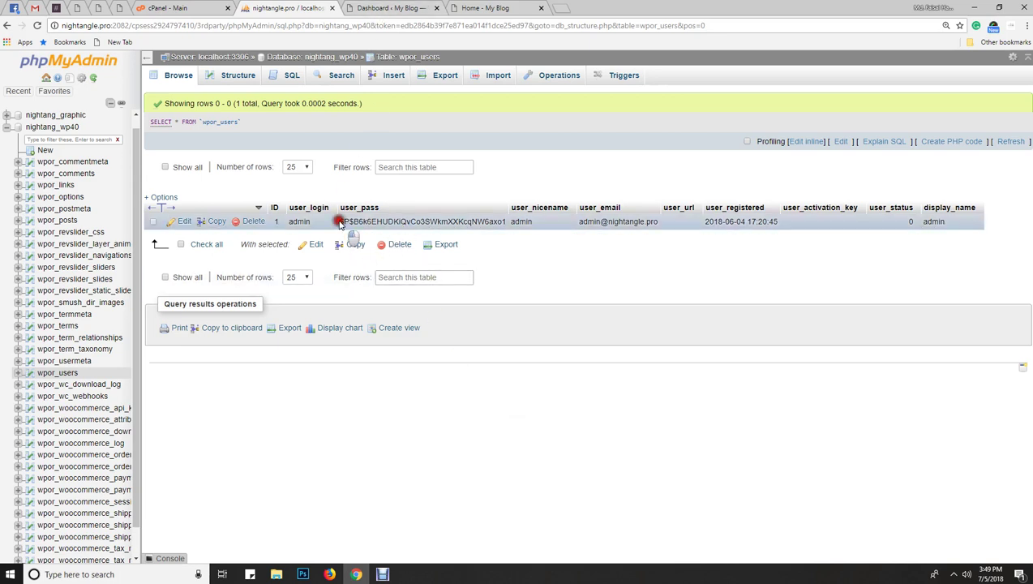
- Re-select the admin's stored user_pass hash after glancing at the WordPress dashboard
{"action": "left_click_drag", "start_coordinate": [339, 221], "coordinate": [498, 225]}
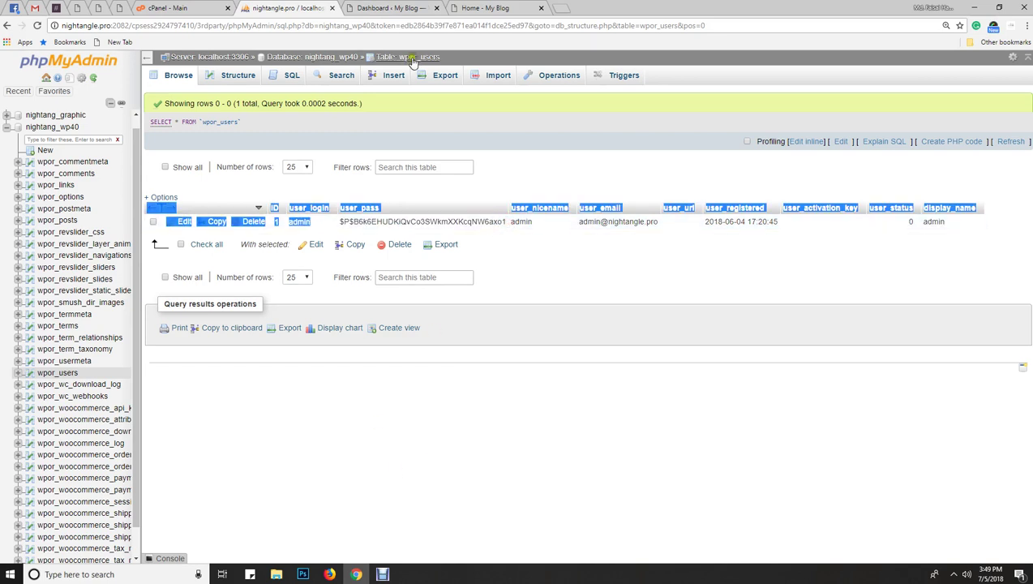
{"action": "left_click", "coordinate": [397, 7]}
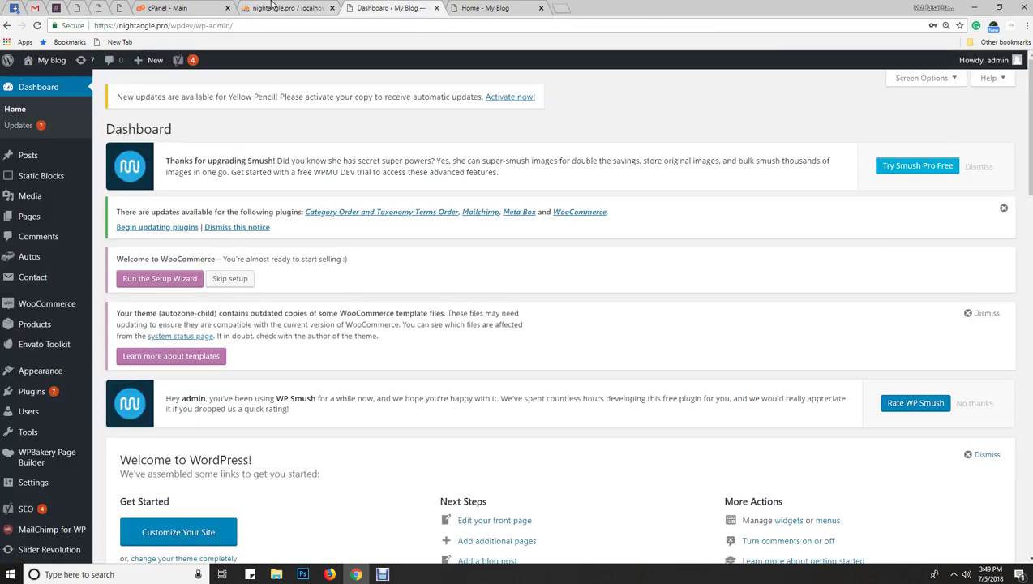
{"action": "left_click", "coordinate": [274, 8]}
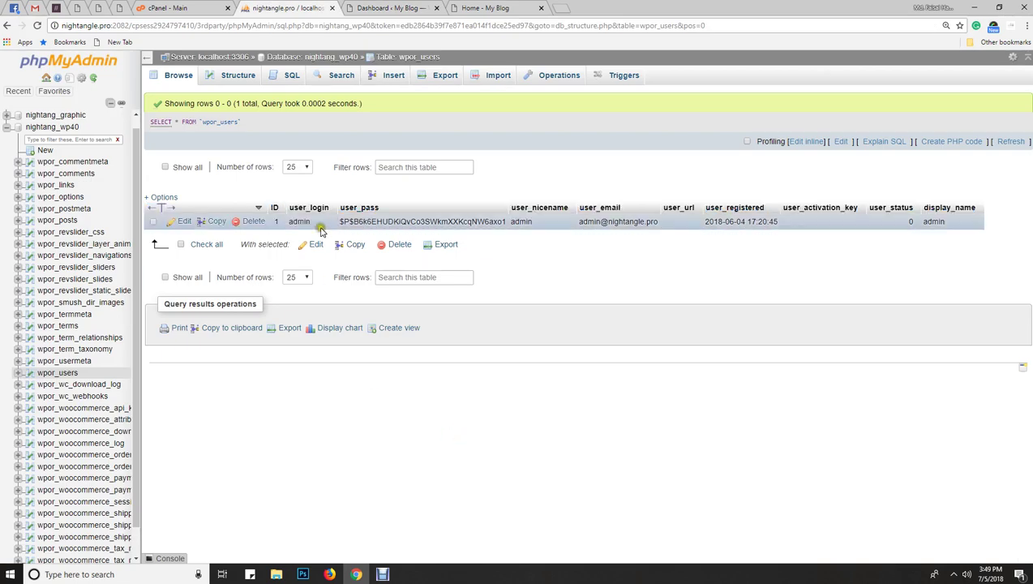
{"action": "left_click_drag", "start_coordinate": [345, 221], "coordinate": [505, 222]}
{"action": "left_click", "coordinate": [445, 471]}
- Open the admin row of wpor_users in the Edit form and close the account menu
{"action": "left_click", "coordinate": [185, 223]}
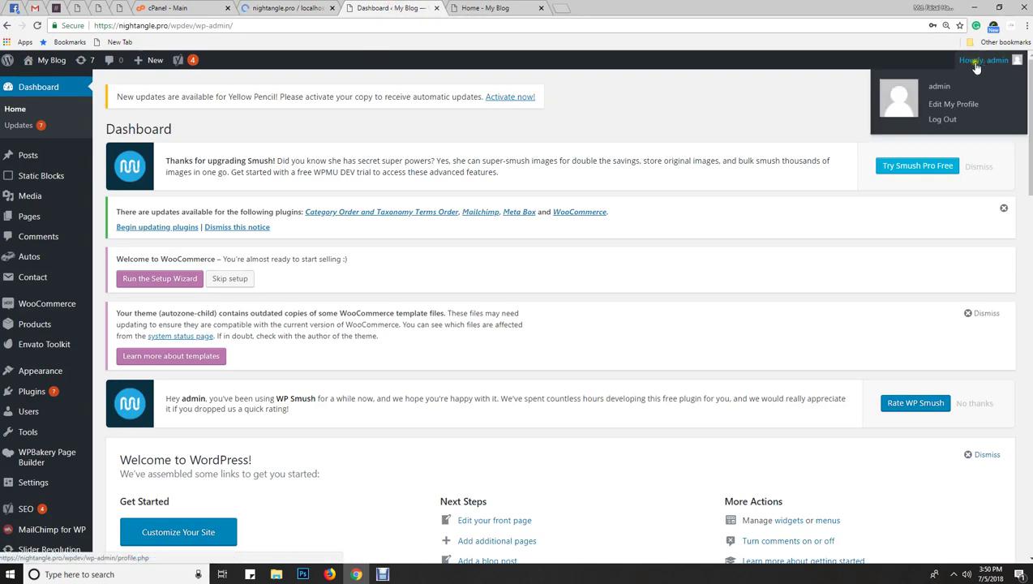
{"action": "left_click", "coordinate": [630, 90]}
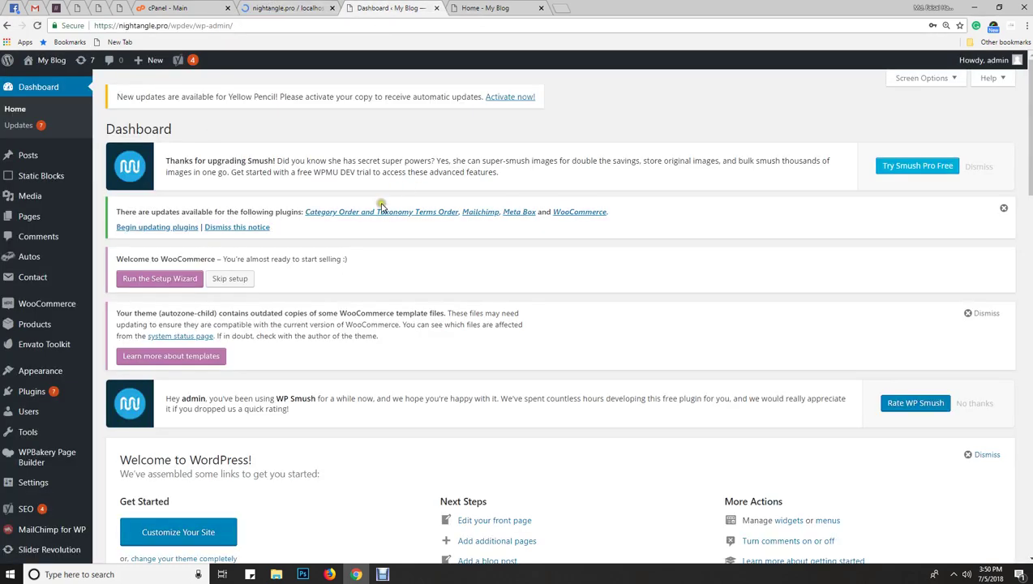
{"action": "mouse_move", "coordinate": [981, 60]}
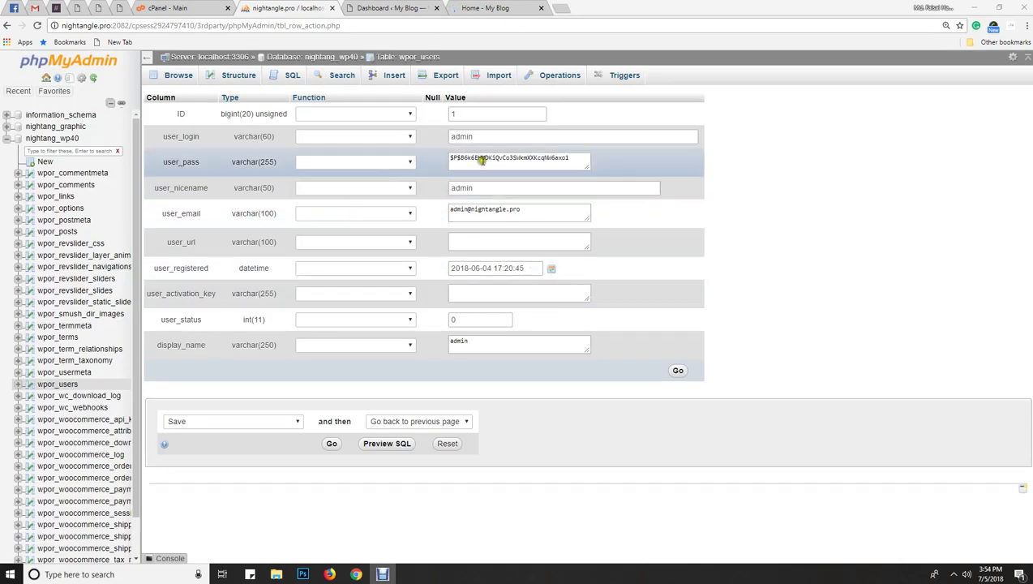
- Overwrite the admin's user_pass hash with the new plain-text password
{"action": "left_click_drag", "start_coordinate": [164, 136], "coordinate": [202, 136]}
{"action": "left_click", "coordinate": [496, 137]}
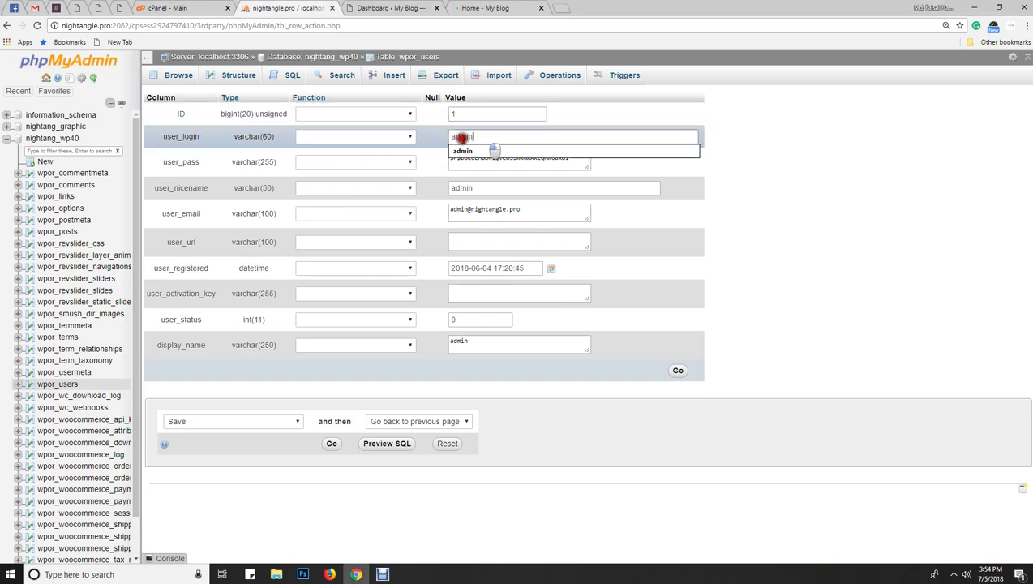
{"action": "left_click_drag", "start_coordinate": [461, 137], "coordinate": [439, 140]}
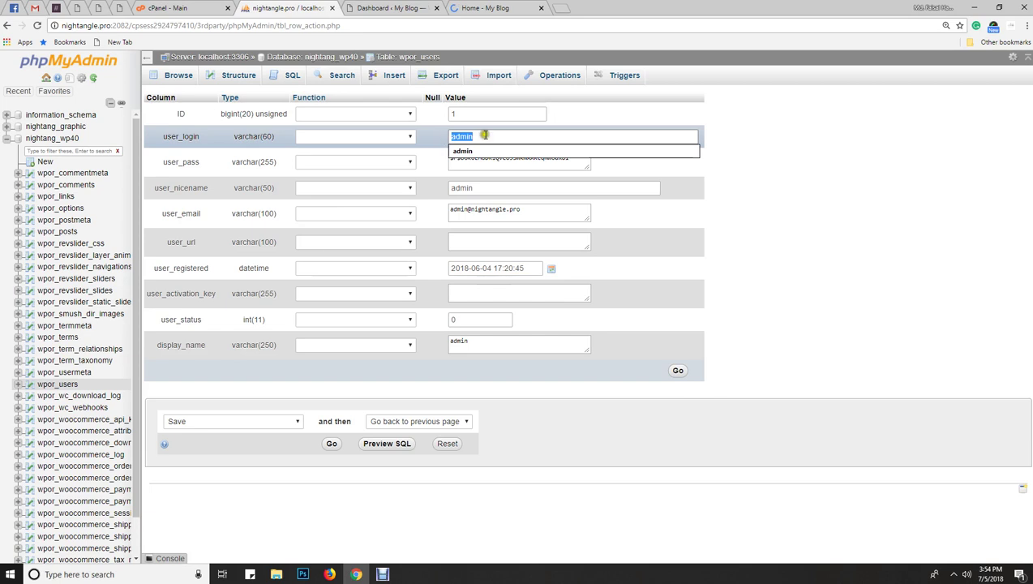
{"action": "left_click", "coordinate": [805, 139]}
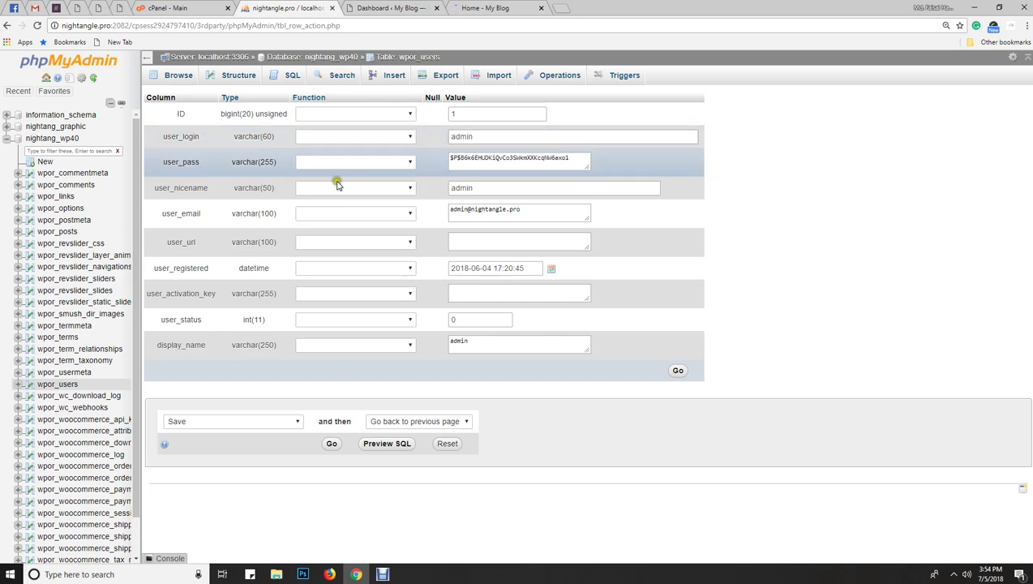
{"action": "left_click_drag", "start_coordinate": [571, 159], "coordinate": [449, 157]}
{"action": "left_click_drag", "start_coordinate": [570, 154], "coordinate": [422, 157]}
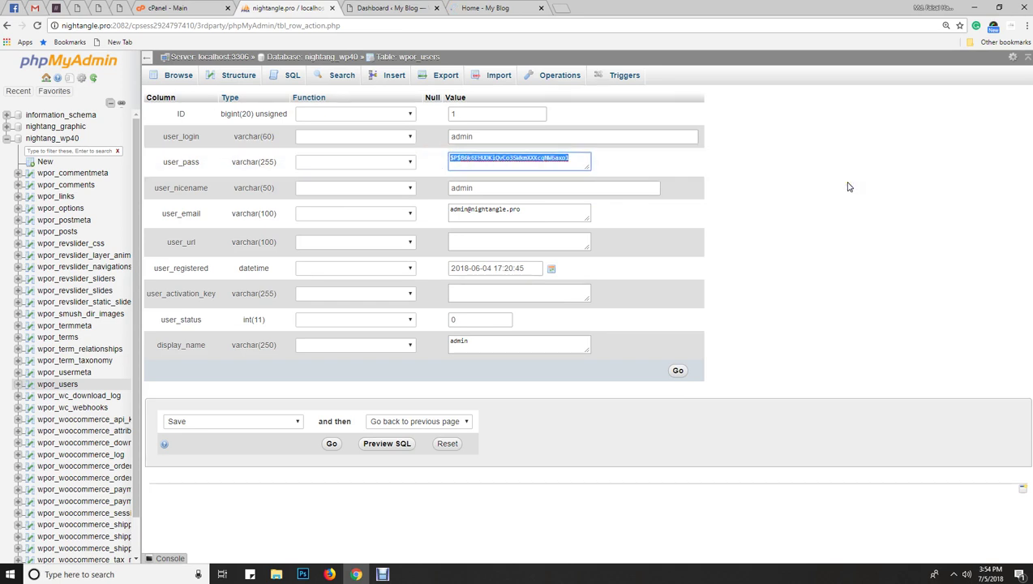
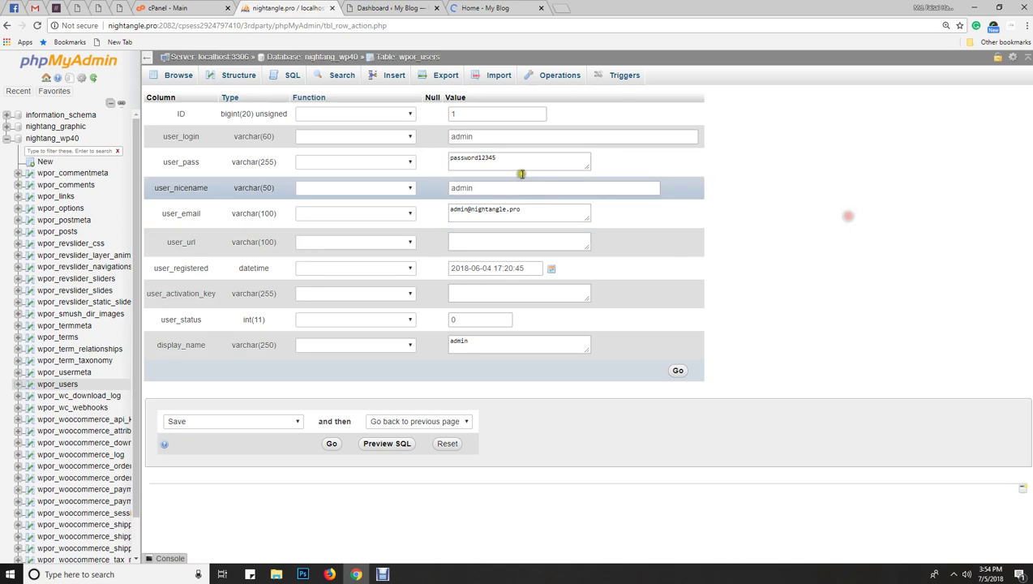
{"action": "left_click_drag", "start_coordinate": [519, 161], "coordinate": [450, 157]}
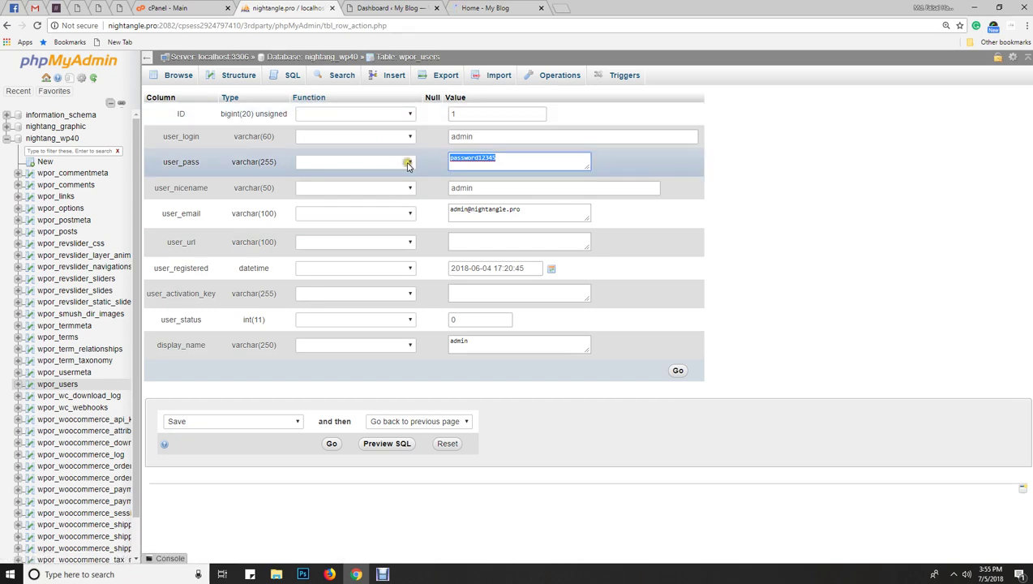
{"action": "left_click", "coordinate": [408, 162]}
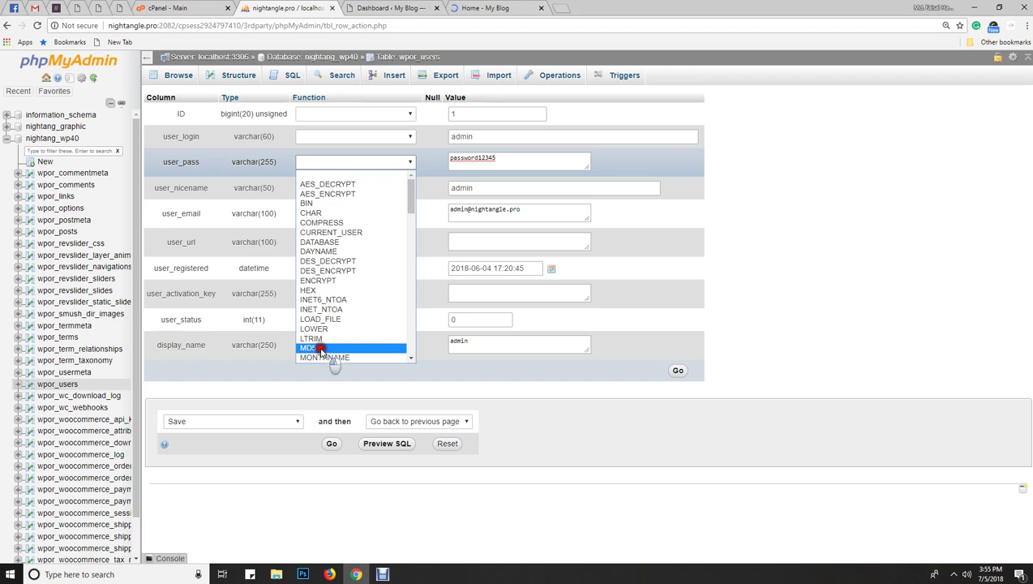
- Set the user_pass function to MD5 and save the edited admin row
{"action": "left_click", "coordinate": [319, 348]}
{"action": "left_click", "coordinate": [339, 162]}
{"action": "scroll", "coordinate": [358, 252], "scroll_direction": "down", "scroll_amount": 1}
{"action": "scroll", "coordinate": [357, 252], "scroll_direction": "down", "scroll_amount": 1}
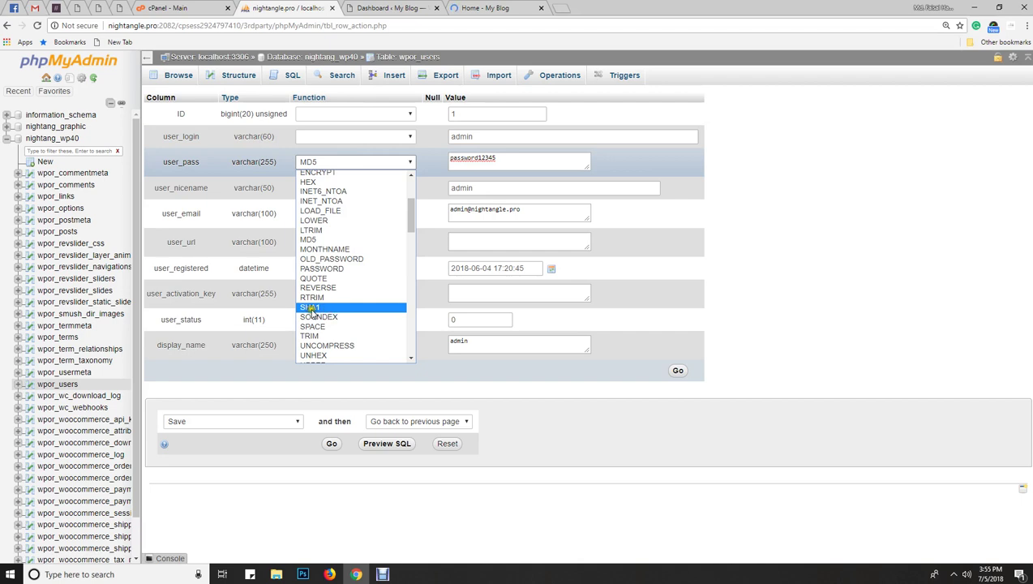
{"action": "left_click", "coordinate": [331, 240]}
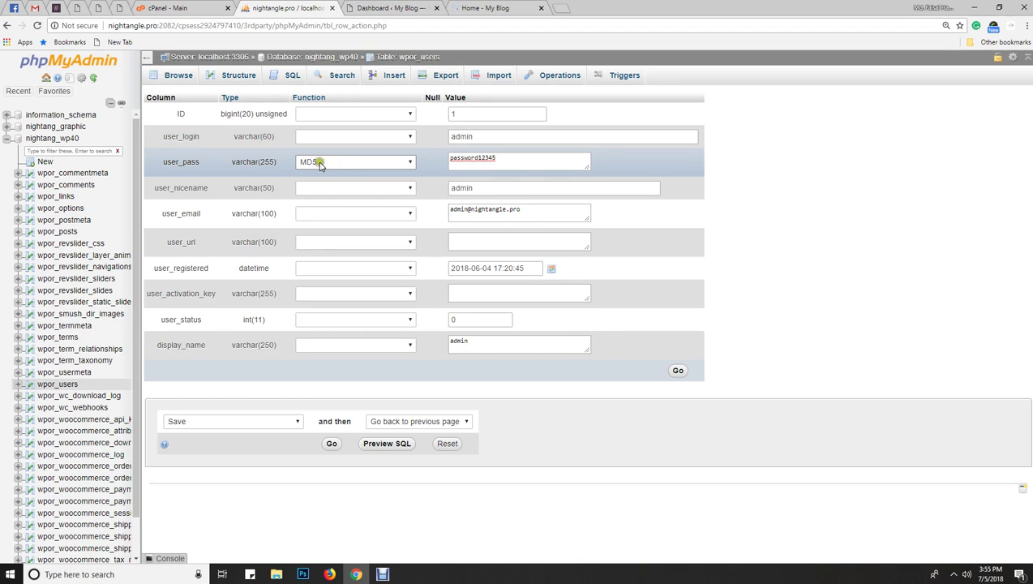
{"action": "double_click", "coordinate": [474, 162]}
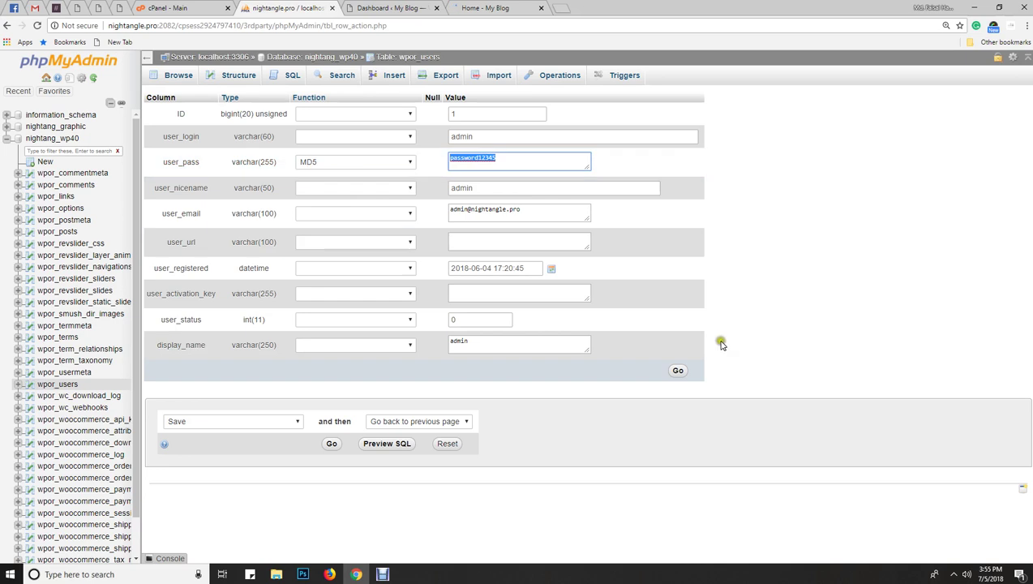
{"action": "left_click", "coordinate": [678, 371]}
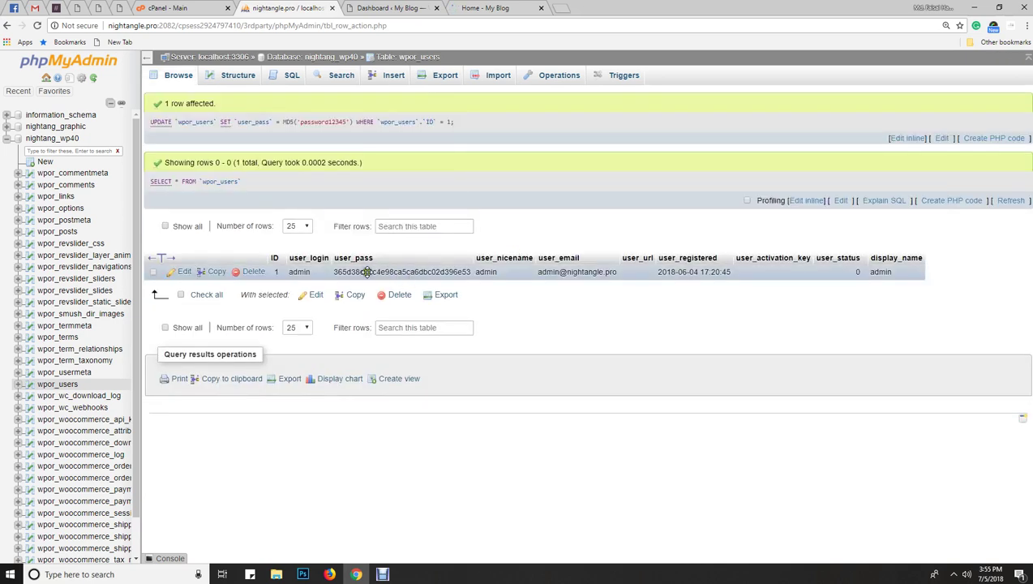
- Check the new hashed password value, then go to the WordPress dashboard's address
{"action": "left_click_drag", "start_coordinate": [340, 280], "coordinate": [475, 280]}
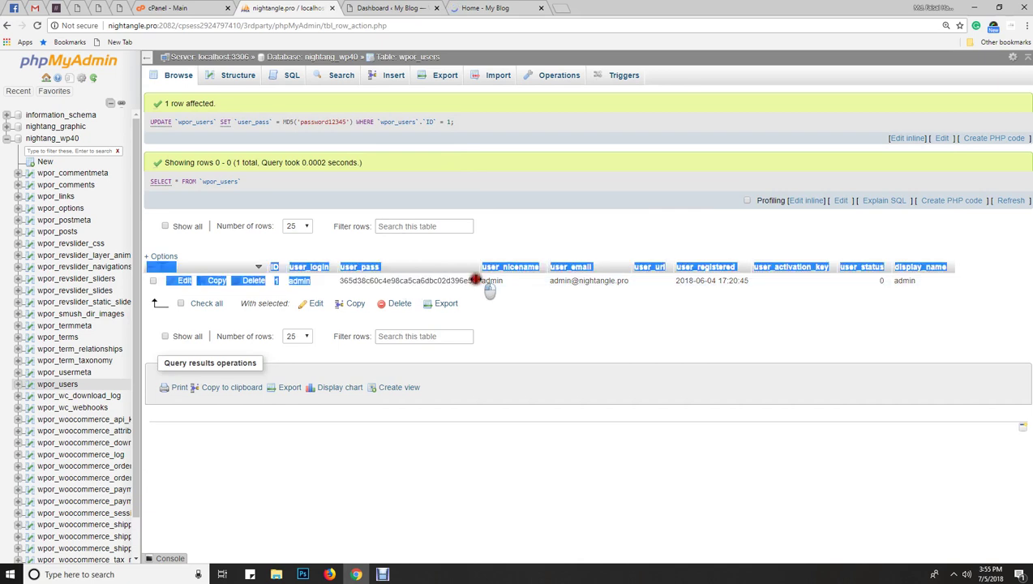
{"action": "left_click", "coordinate": [389, 8]}
{"action": "left_click", "coordinate": [363, 31]}
- Reload WordPress and log in as admin with the new password, then visit cPanel
{"action": "key", "text": "Return"}
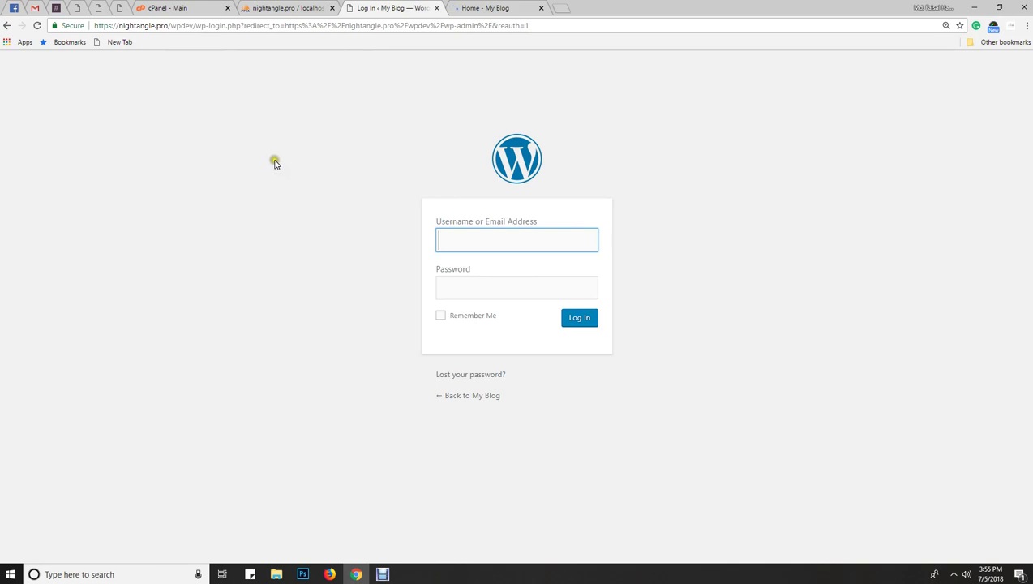
{"action": "type", "text": "admin"}
{"action": "key", "text": "Tab"}
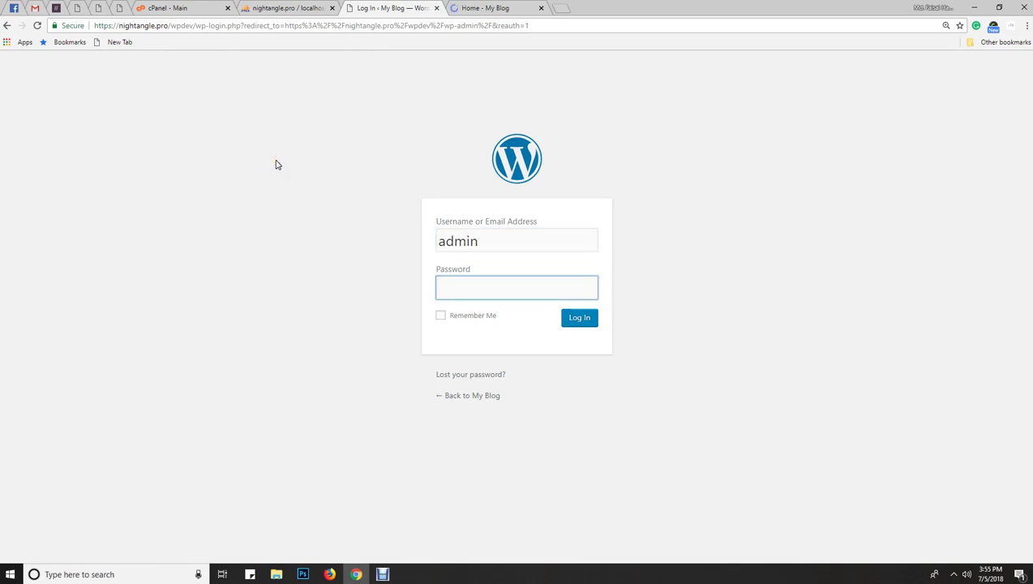
{"action": "type", "text": "******"}
{"action": "left_click", "coordinate": [583, 318]}
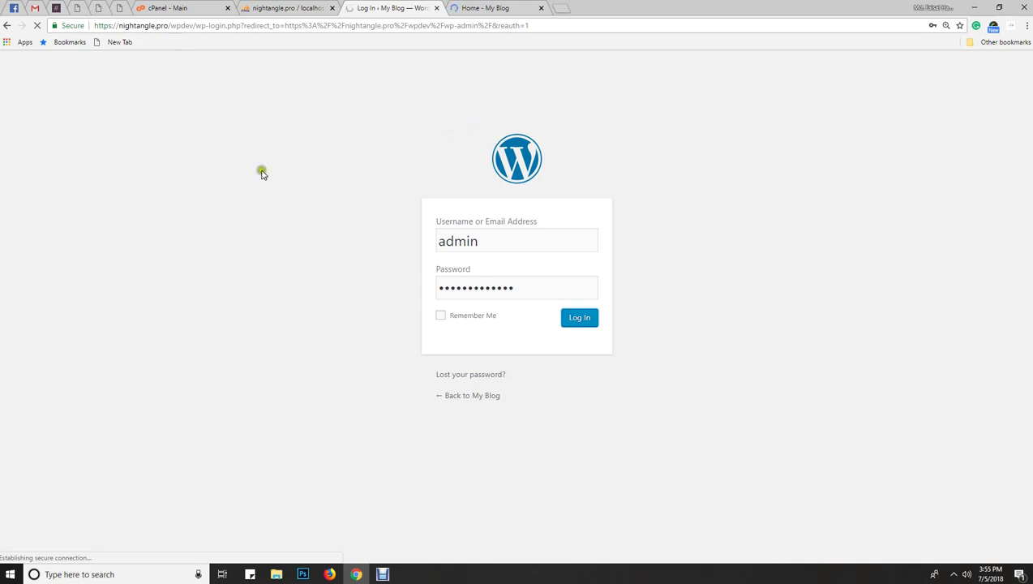
{"action": "left_click", "coordinate": [210, 7]}
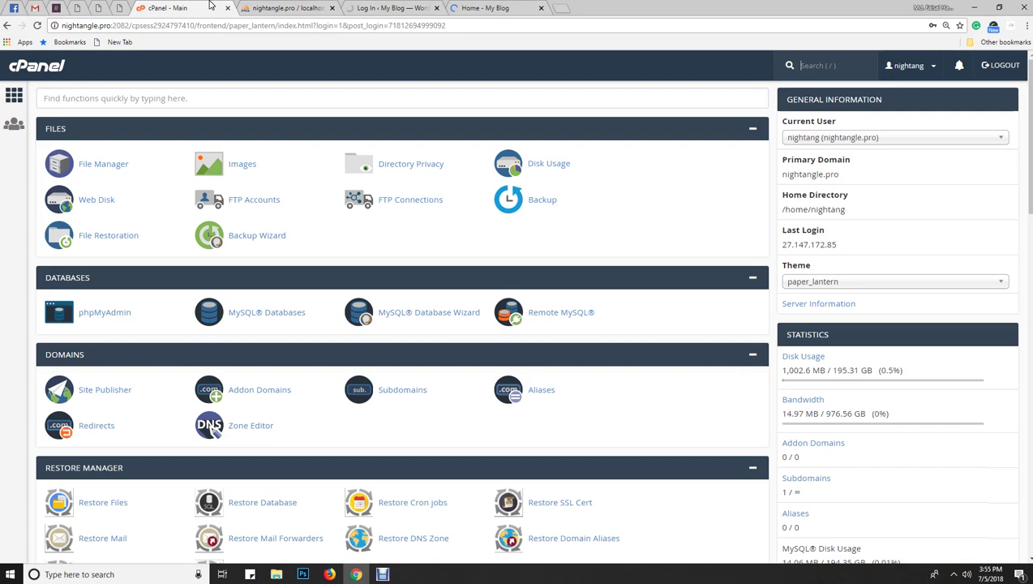
- Return to the WordPress tab, find the Dashboard signed in, and close the Facebook popup
{"action": "left_click", "coordinate": [279, 10]}
{"action": "left_click", "coordinate": [391, 8]}
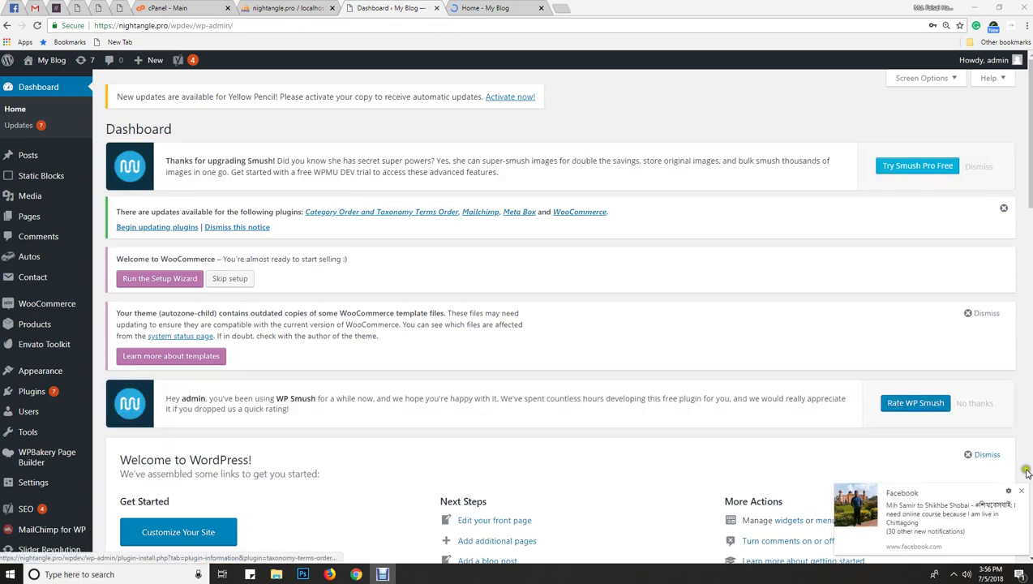
{"action": "left_click", "coordinate": [1021, 491]}
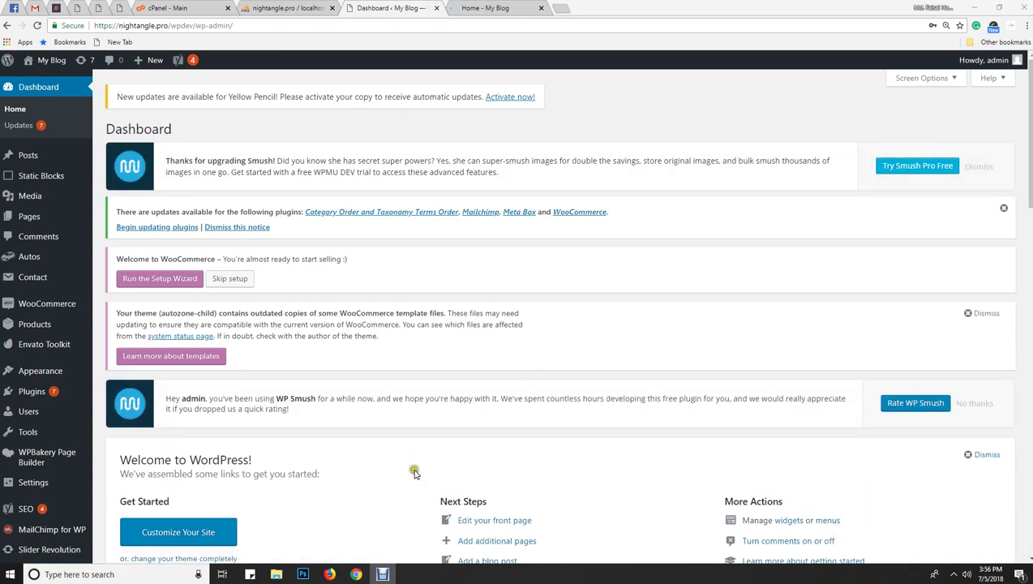